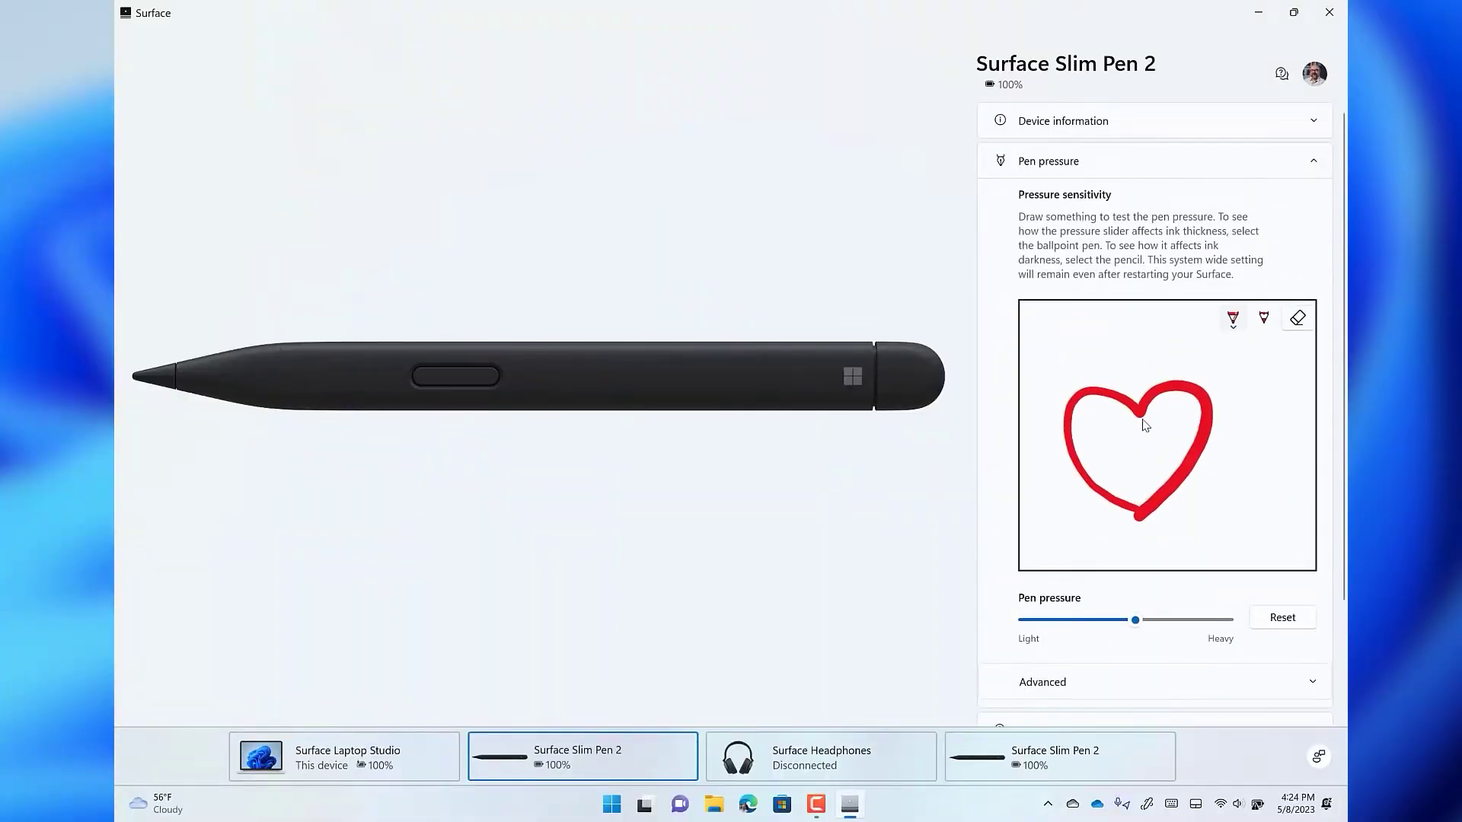
scroll(1144, 426, "down", 2)
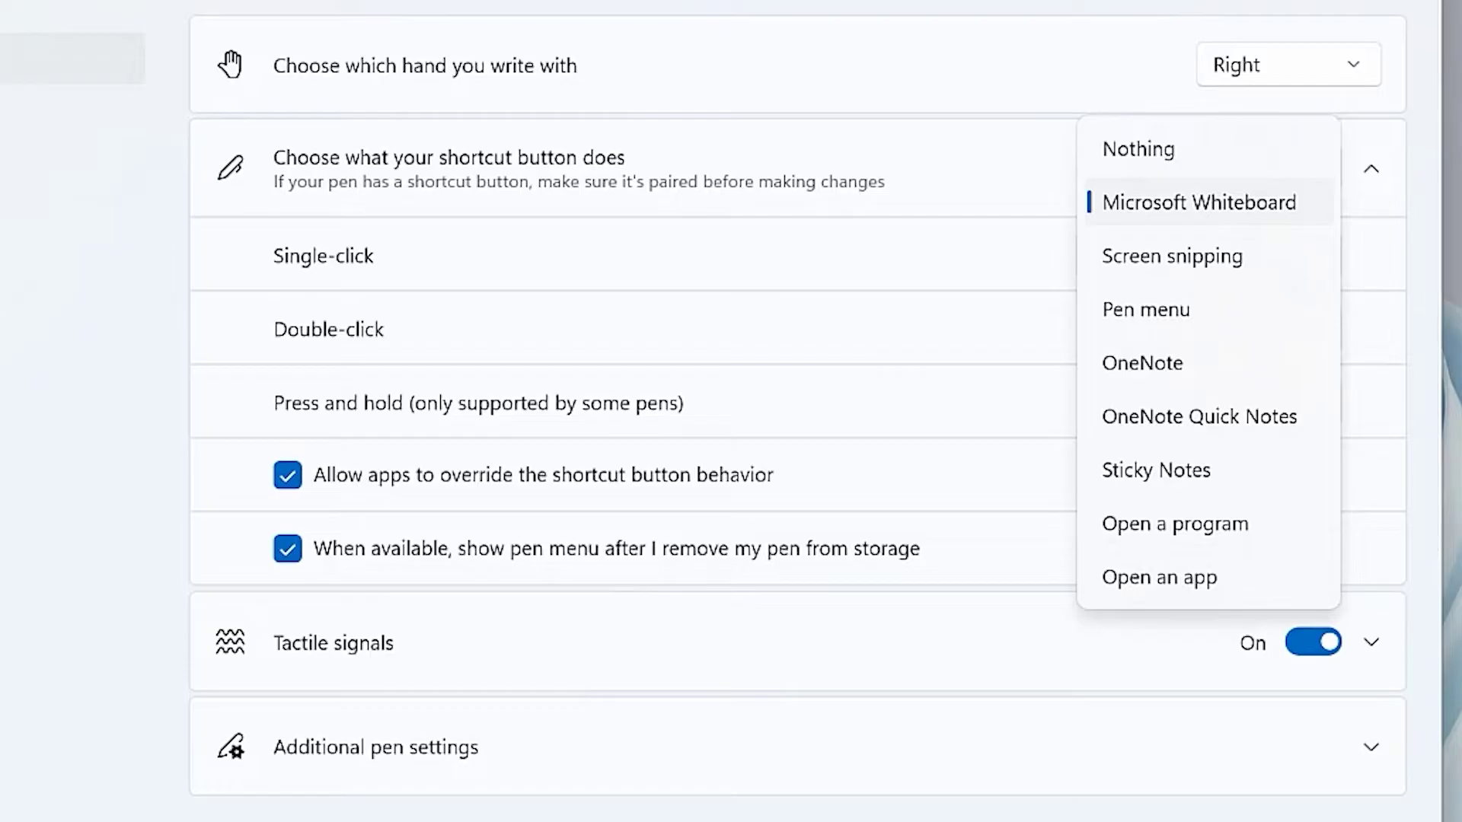
Keep Microsoft Whiteboard for single-click and Screen snipping for double-click
key("Escape")
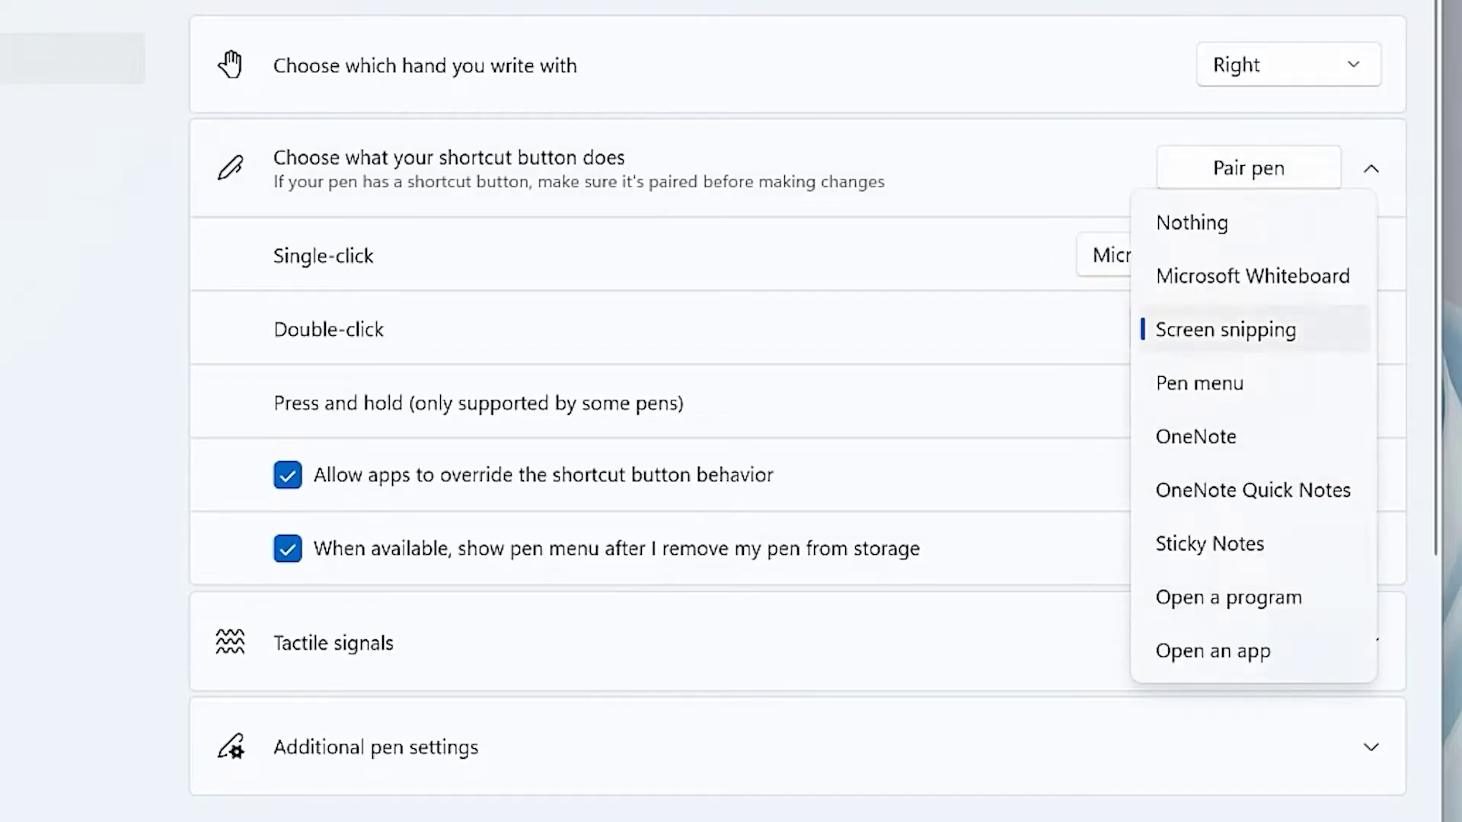
key("Escape")
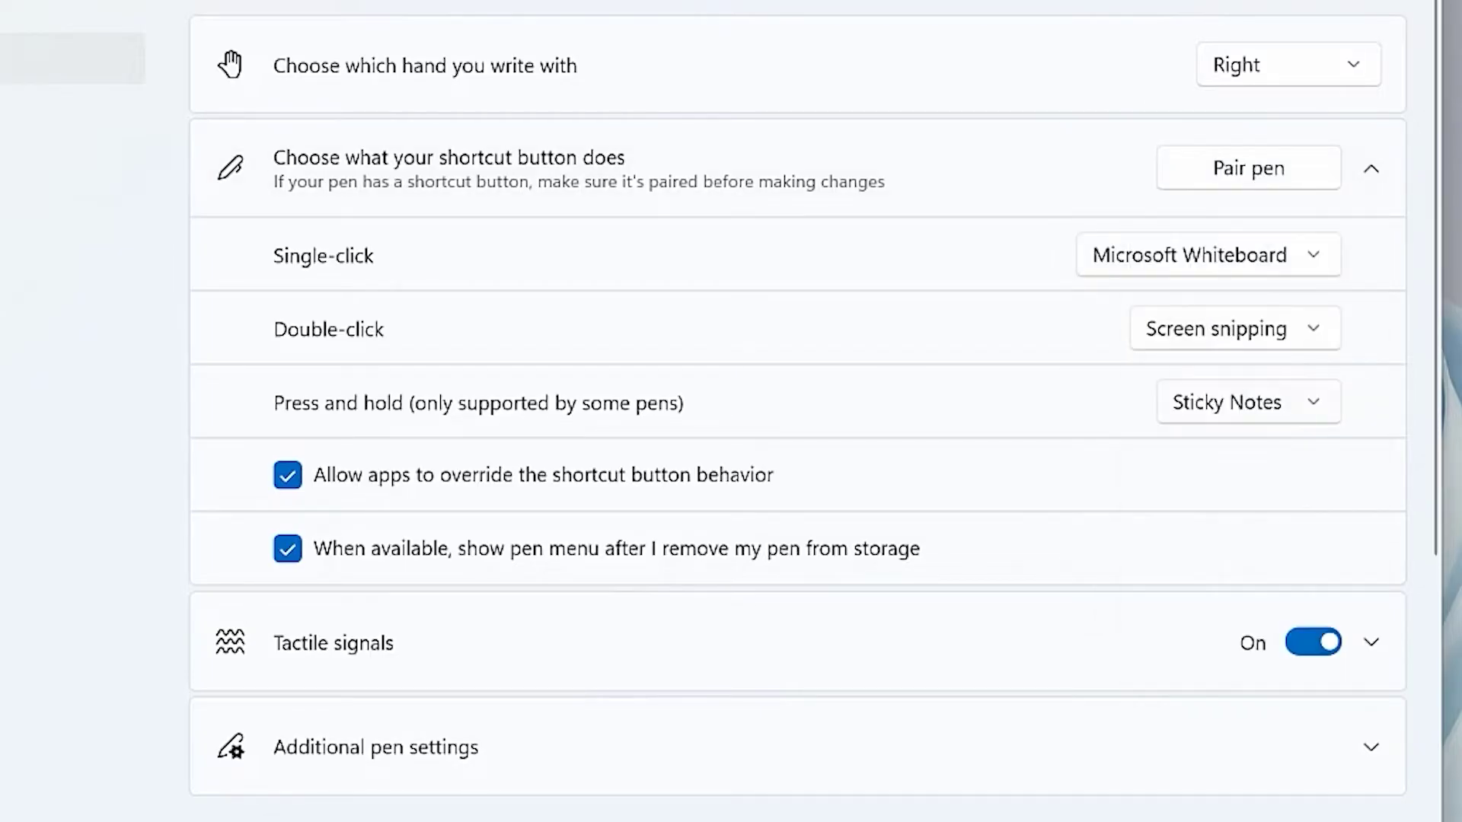
Try the Open an app choice for press-and-hold, browse the app list, then settle on Screen snipping
left_click(1256, 456)
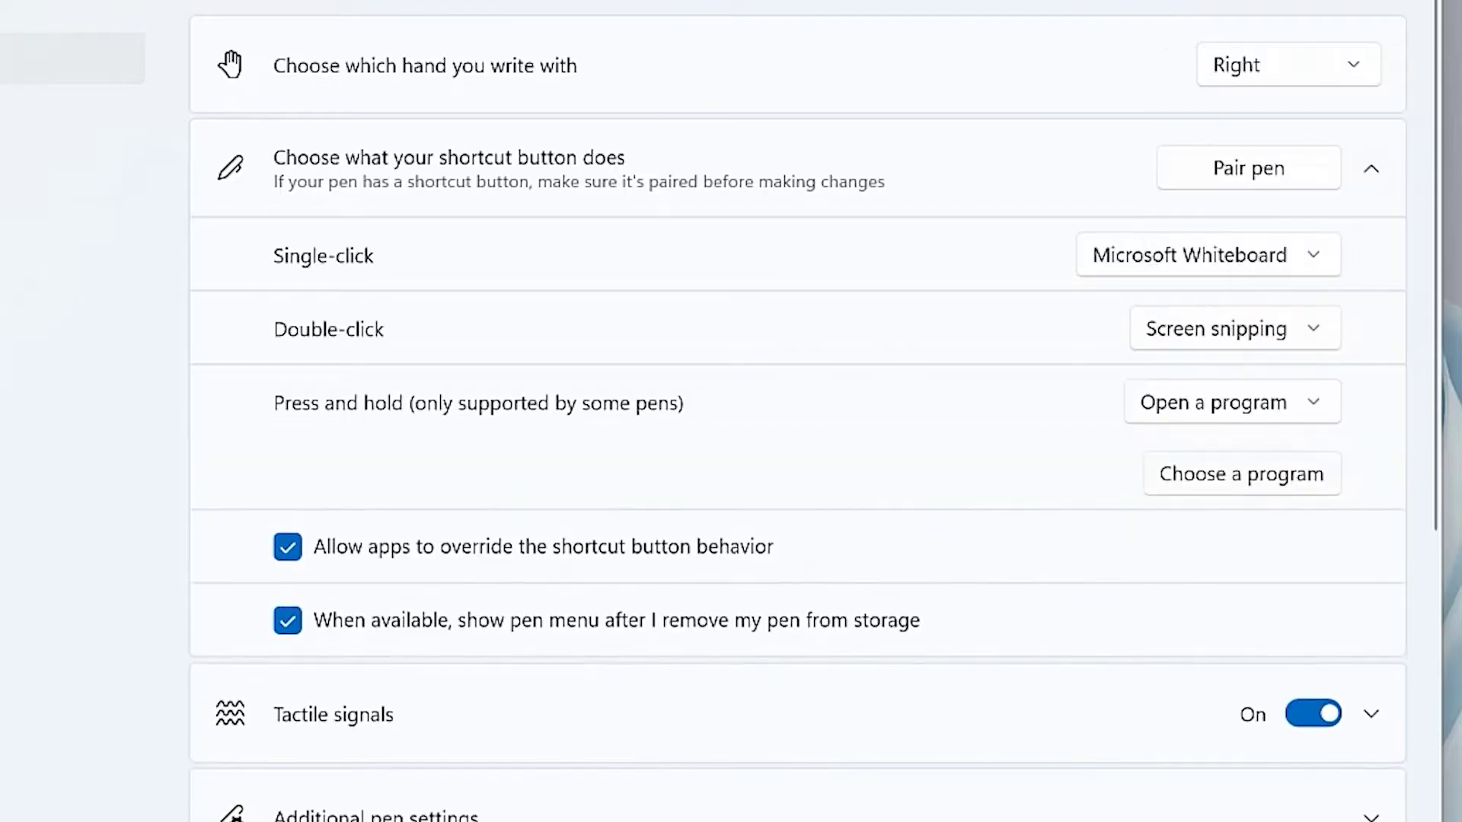
key("space")
key("Down")
key("Return")
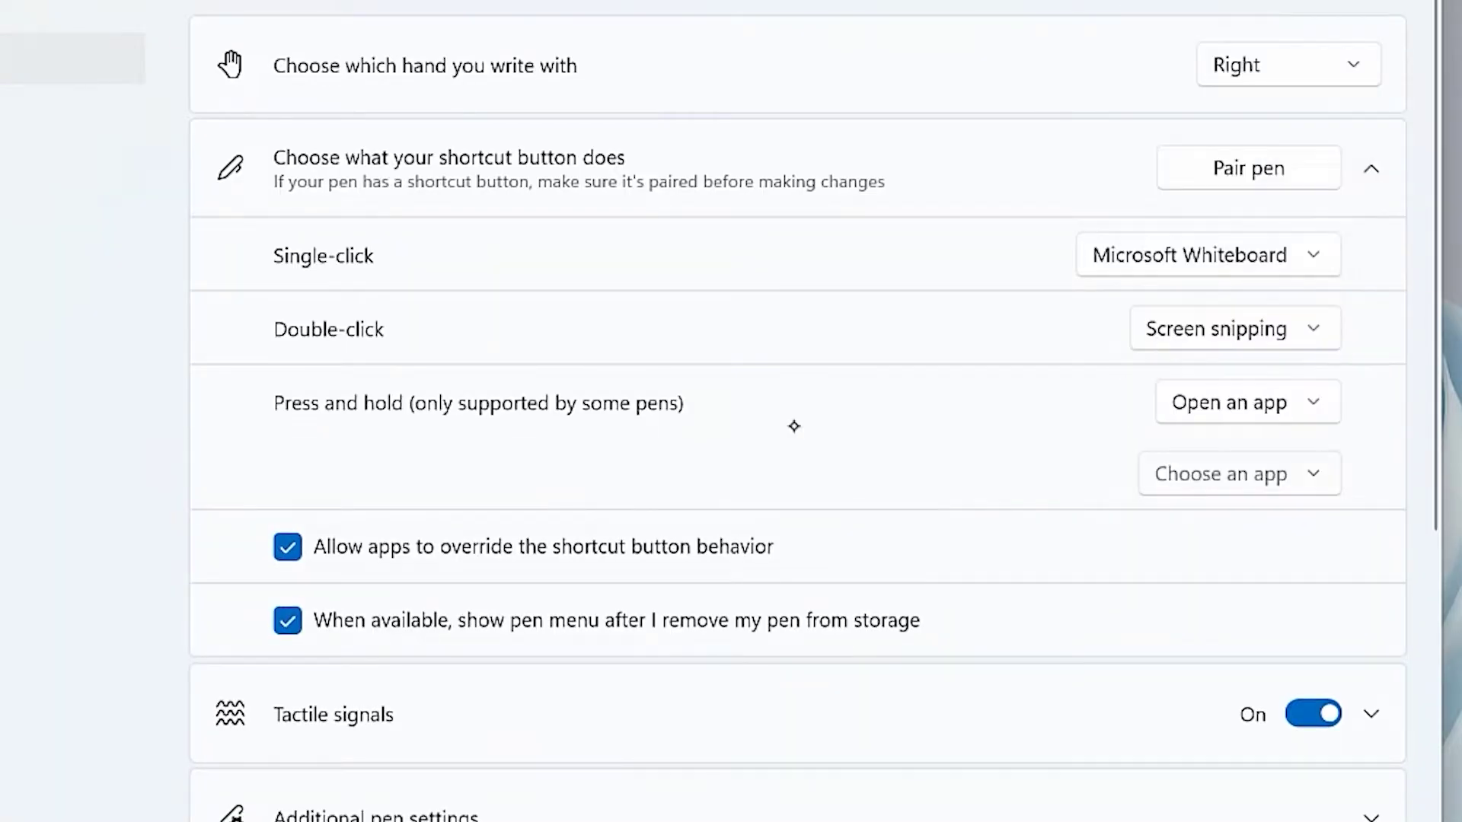
key("Tab")
key("space")
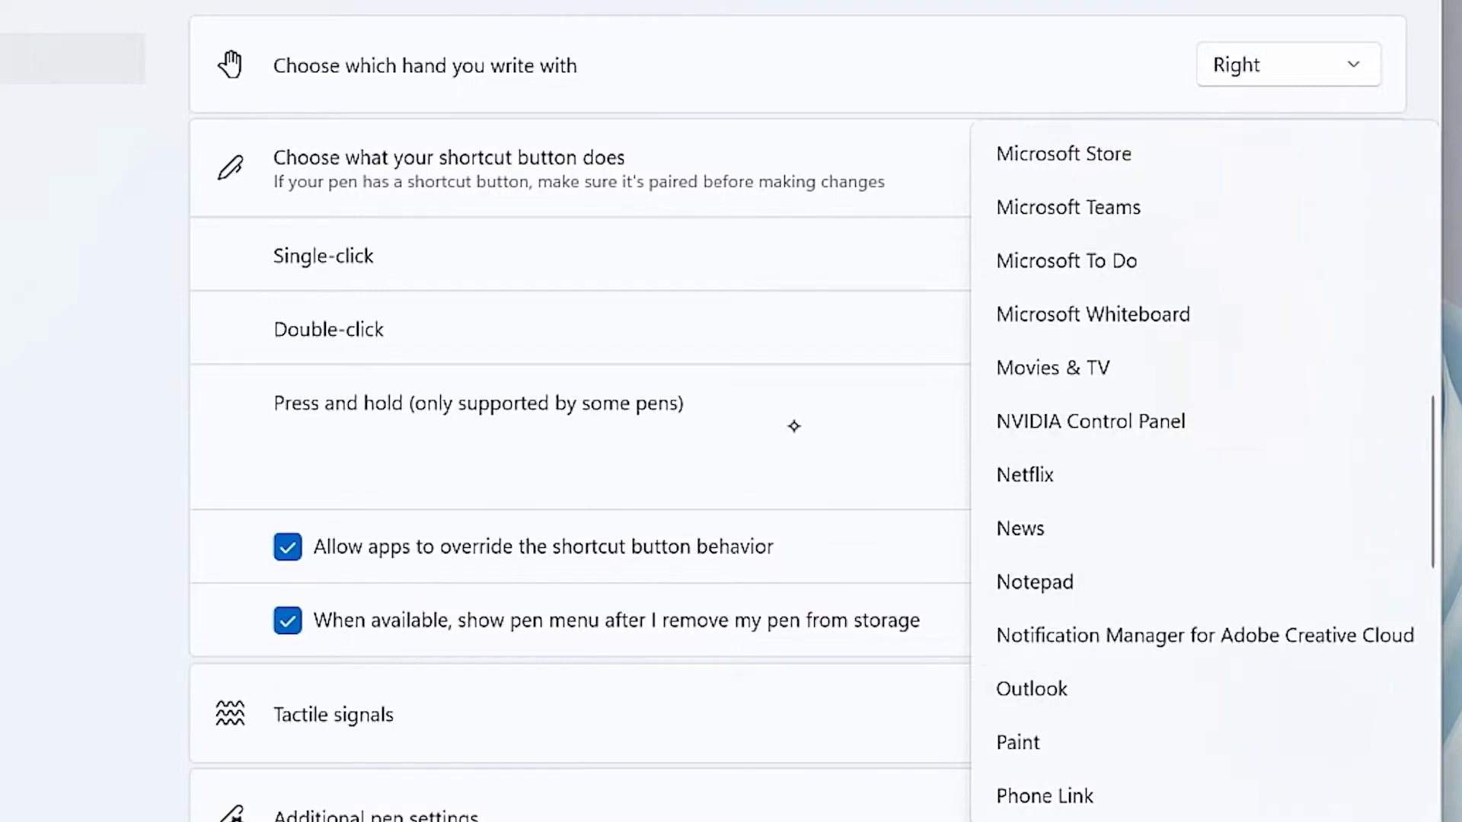
key("Escape")
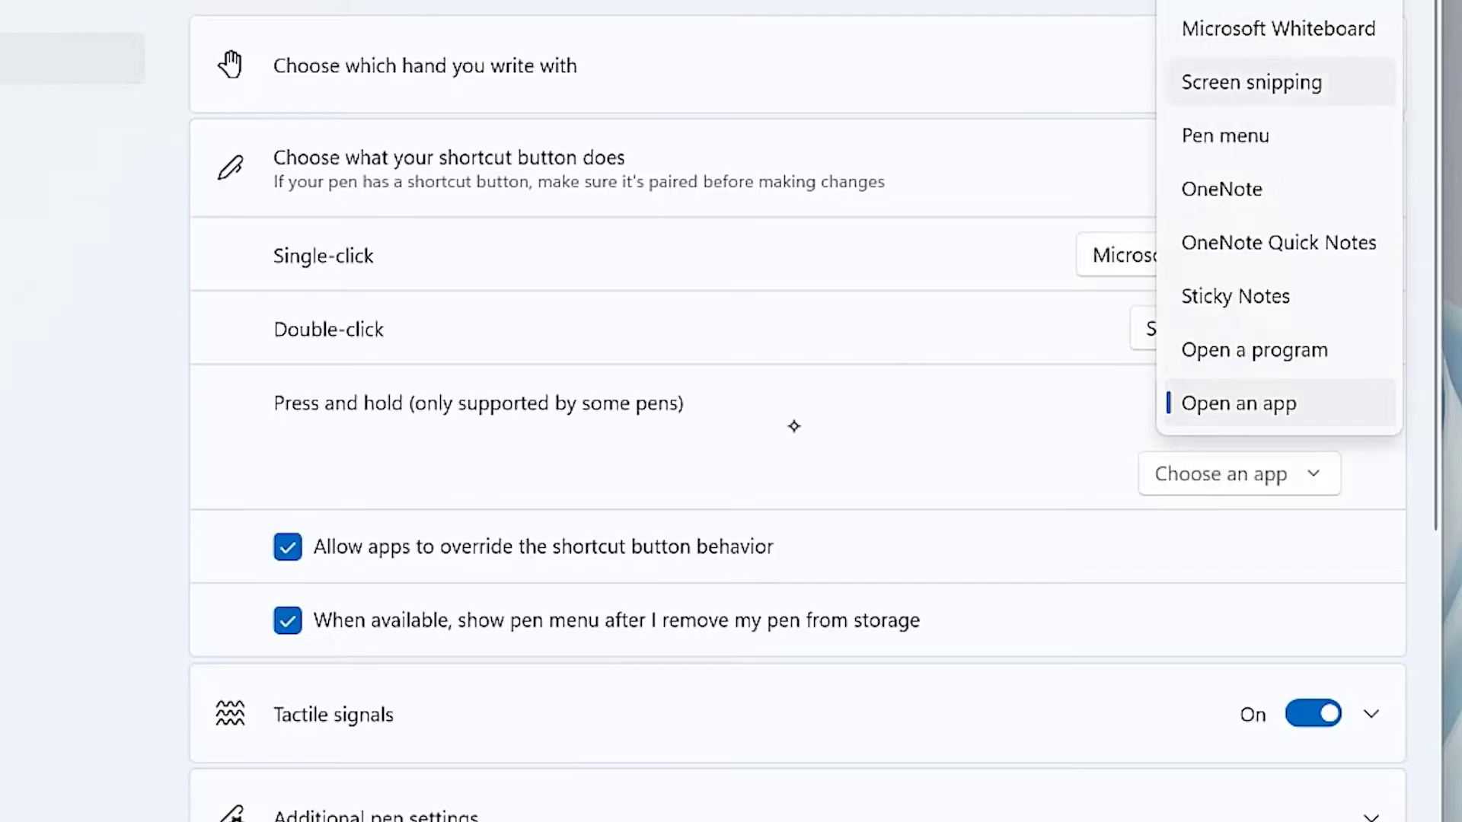
key("Return")
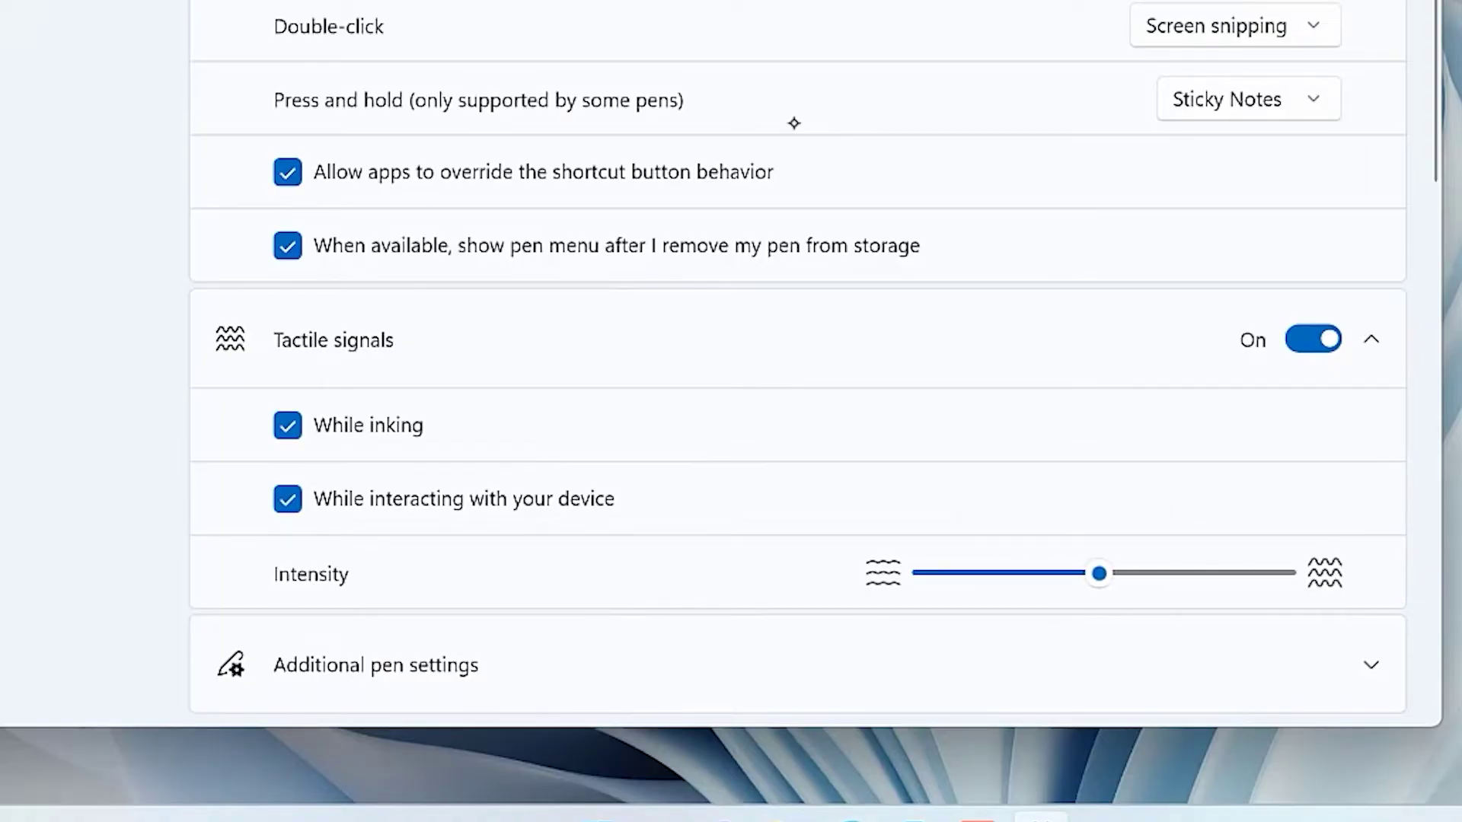
scroll(794, 122, "down", 2)
scroll(794, 122, "down", 3)
Expand the Additional pen settings and handwriting input sections for review
left_click(794, 123)
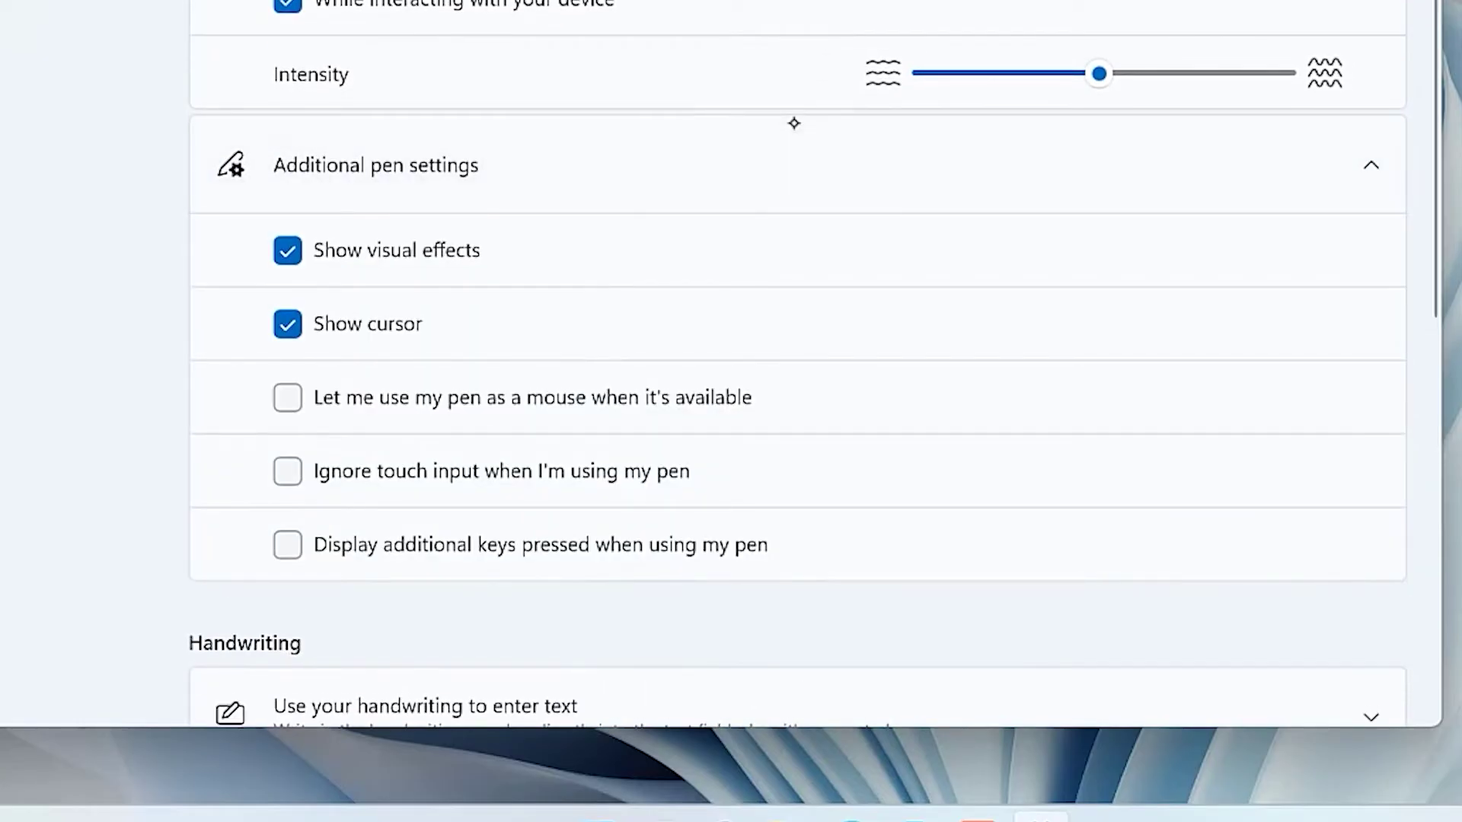
scroll(794, 123, "down", 3)
scroll(794, 123, "down", 3)
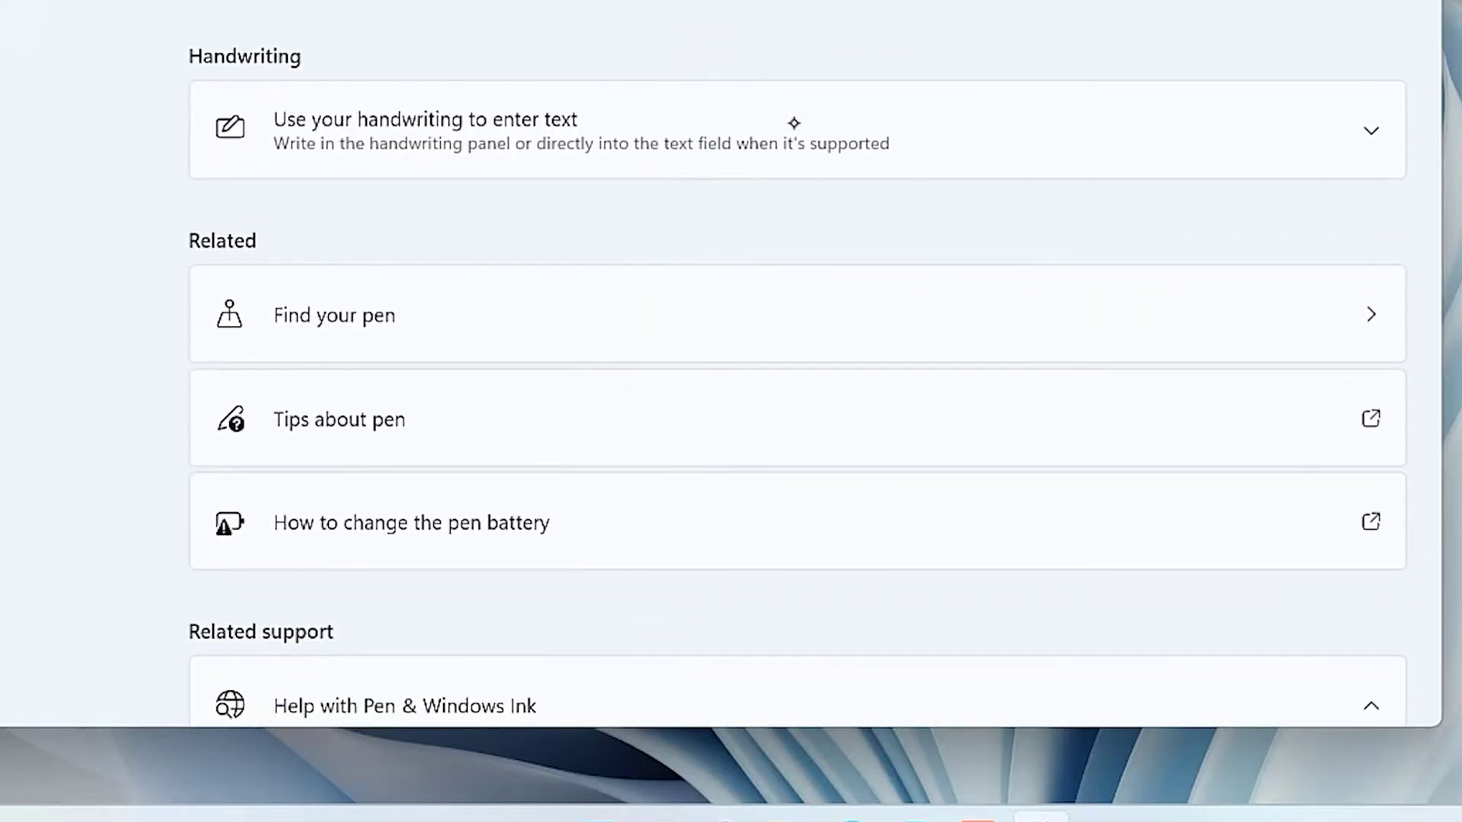
left_click(794, 123)
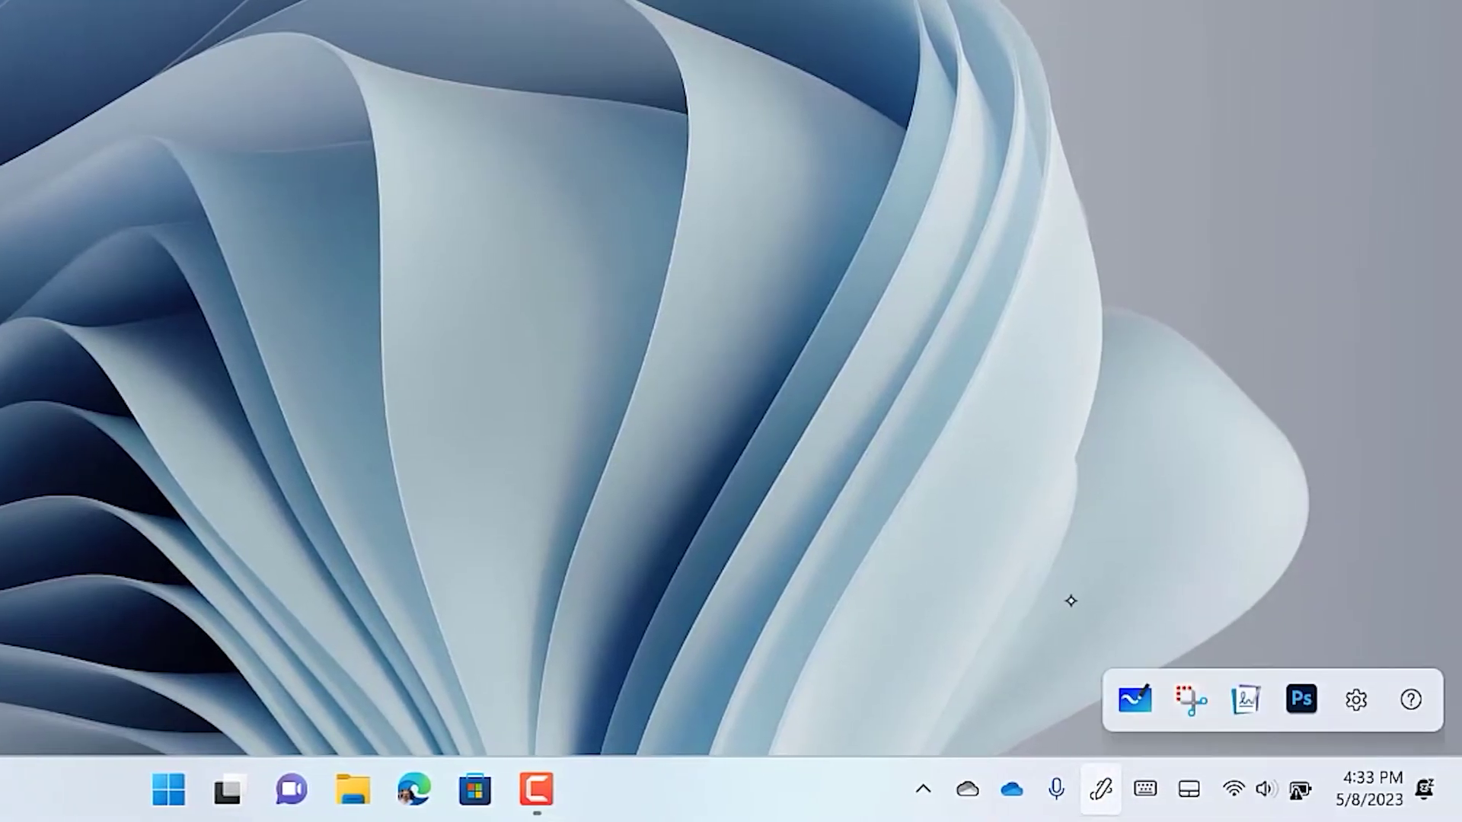
Dismiss the pen menu flyout showing Whiteboard, Snipping Tool, Journal and Photoshop 2023
left_click(1070, 600)
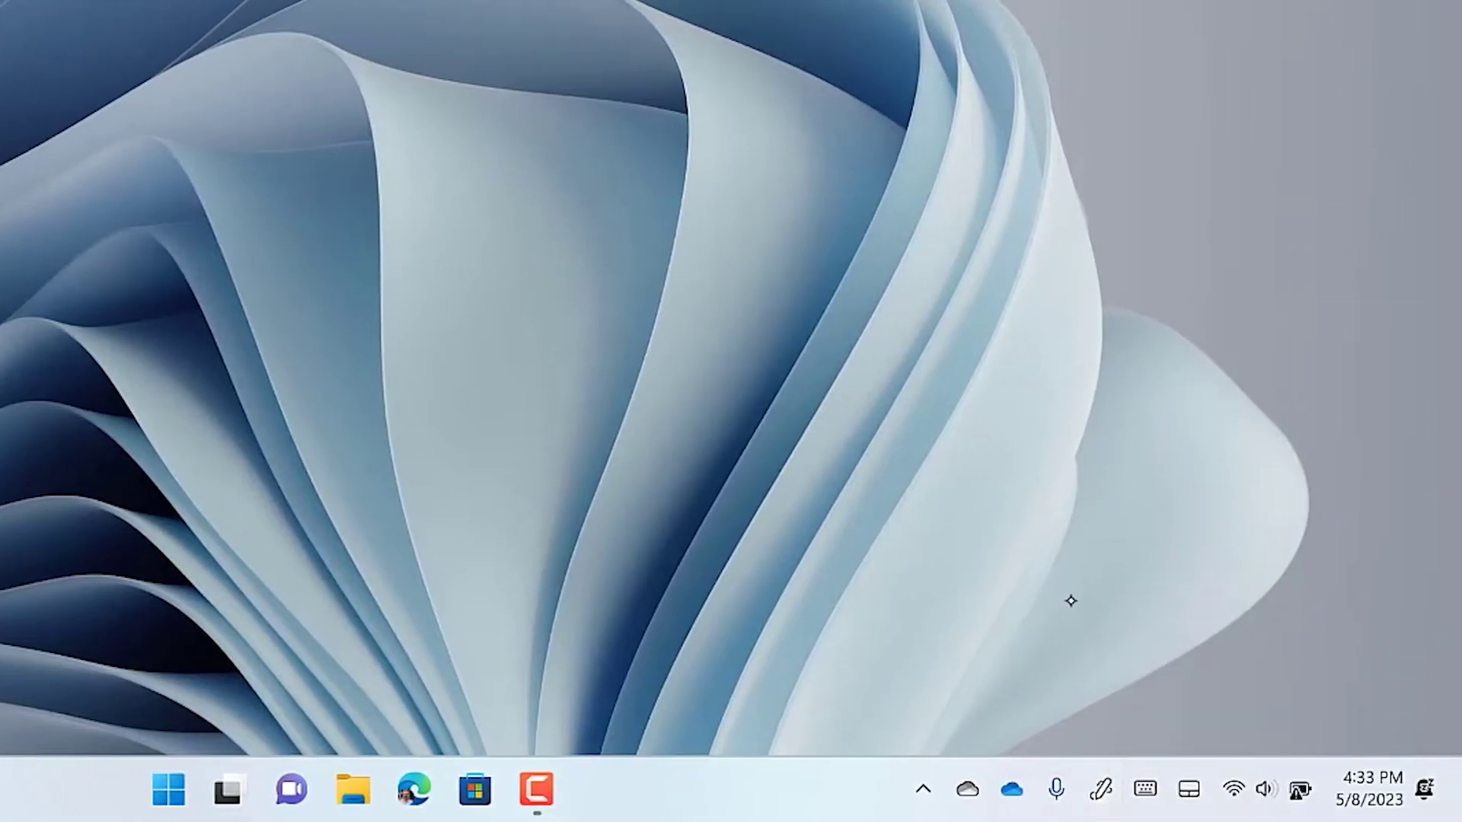